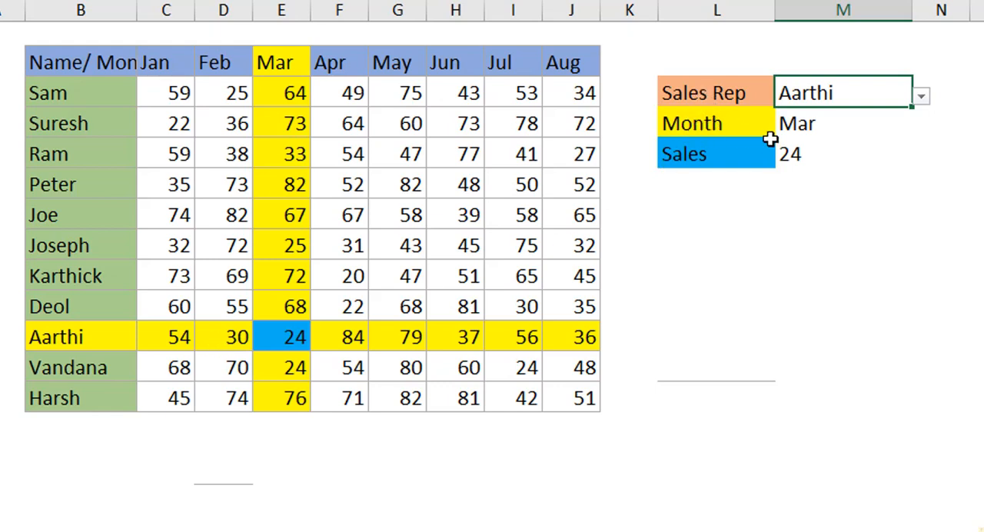
# Try out the finished lookup by choosing Apr as the month and switching between several sales reps
pyautogui.click(907, 118)
pyautogui.click(922, 126)
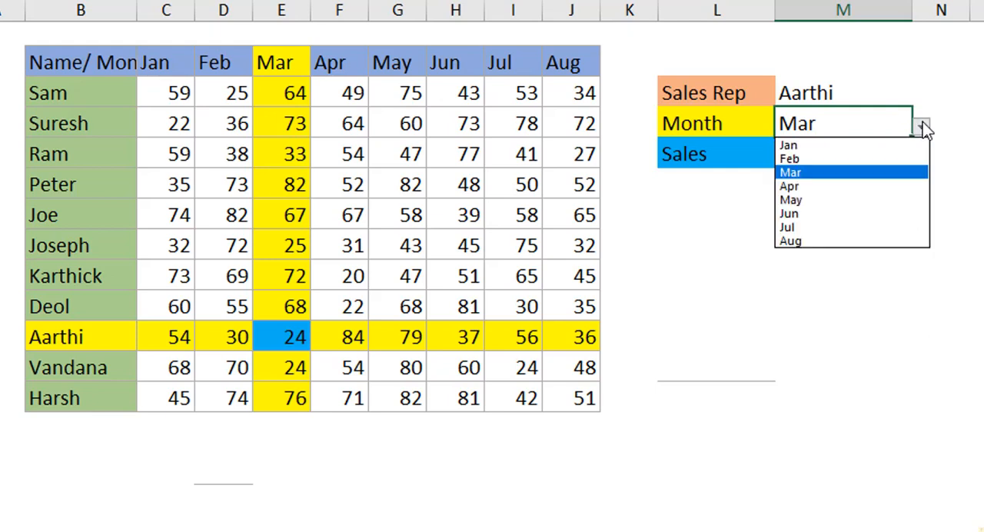
pyautogui.click(892, 189)
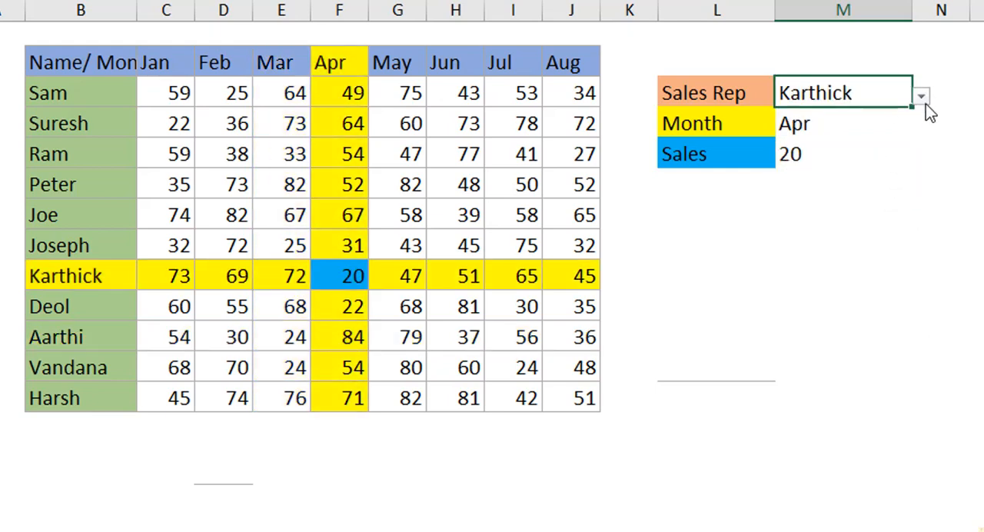
pyautogui.click(922, 97)
pyautogui.click(824, 113)
pyautogui.click(922, 97)
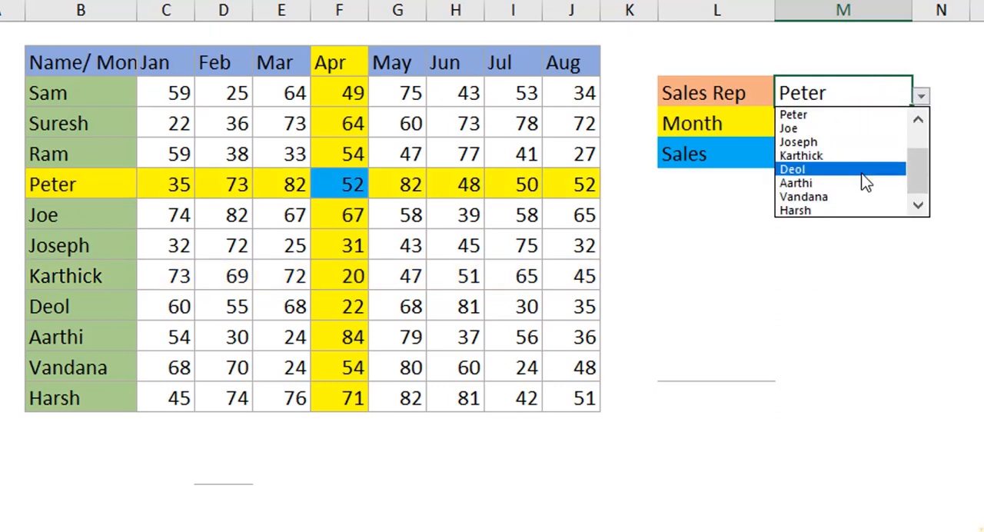
pyautogui.click(877, 170)
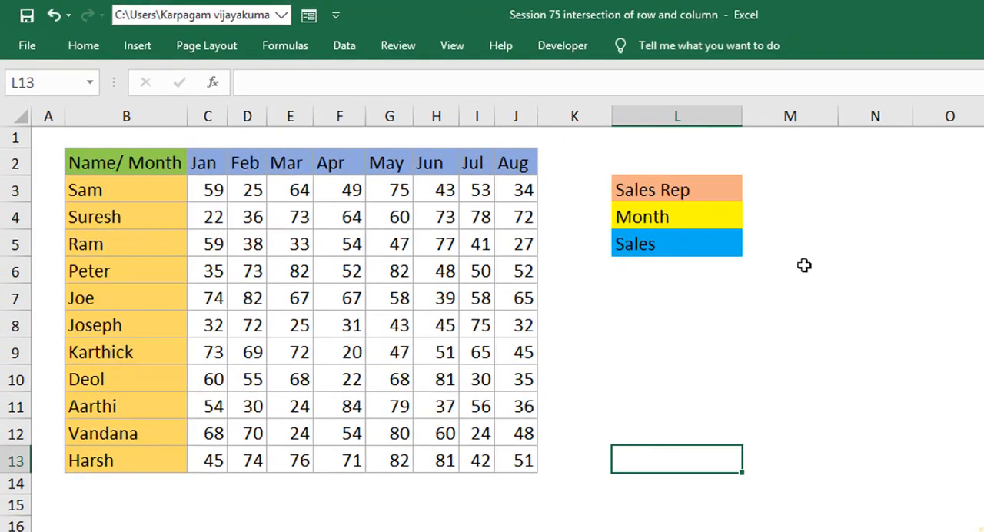
# Start a data validation rule for the Sales Rep value cell M3 that allows a List
pyautogui.click(789, 186)
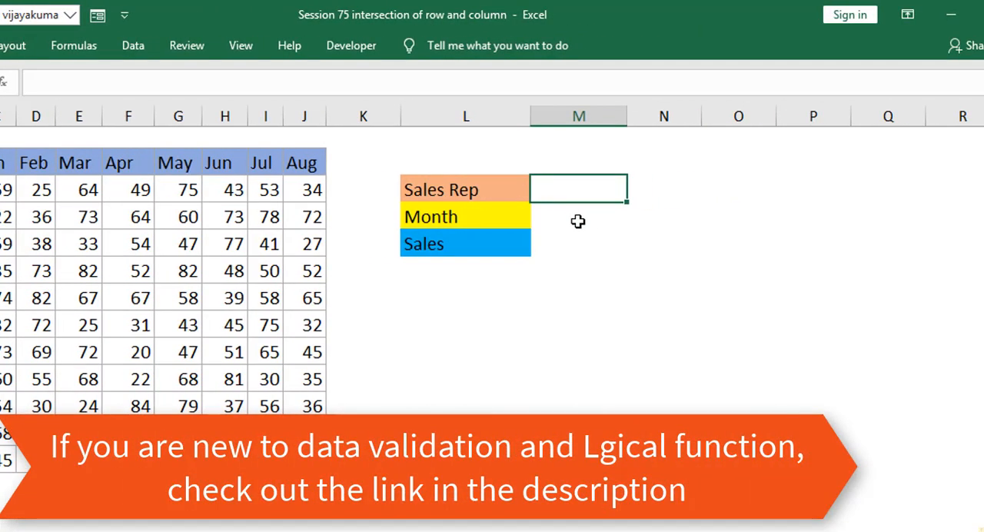
pyautogui.click(578, 221)
pyautogui.click(581, 188)
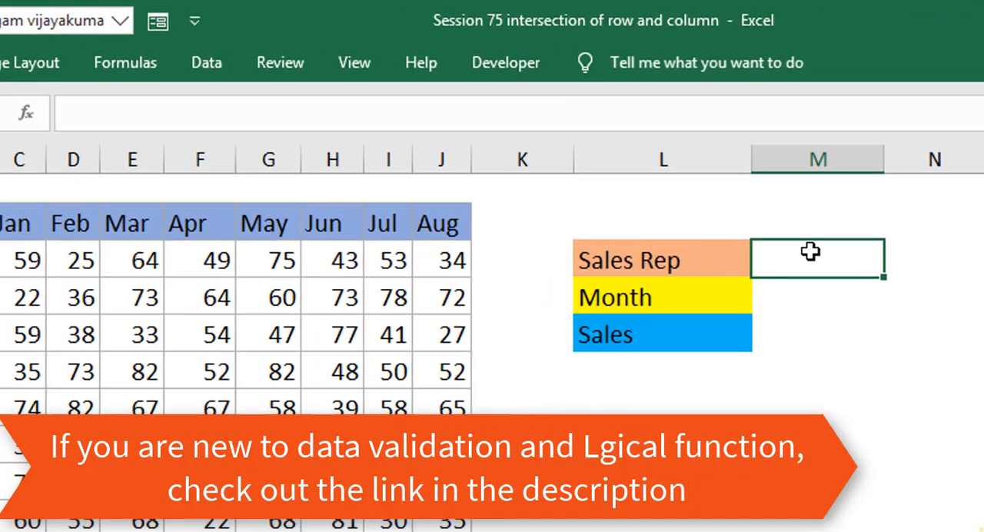
pyautogui.click(223, 66)
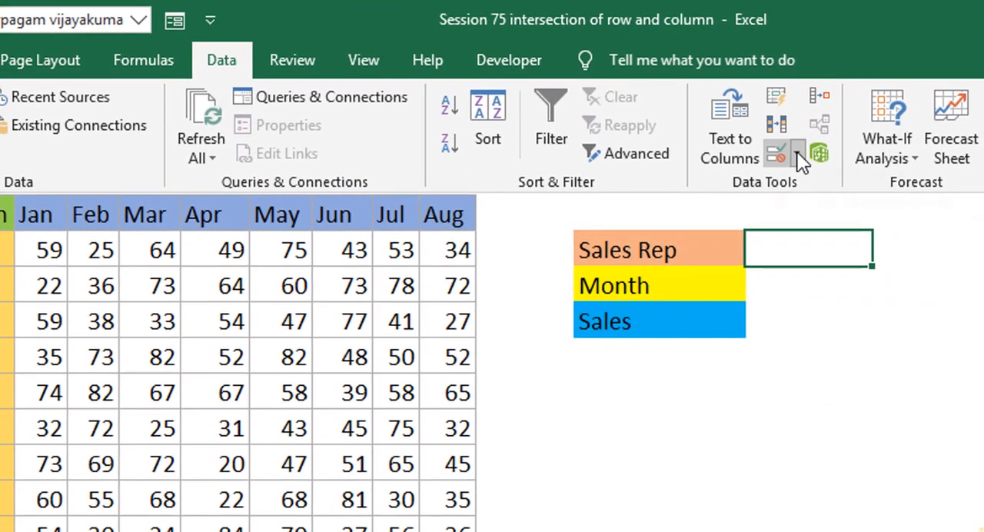
pyautogui.click(855, 168)
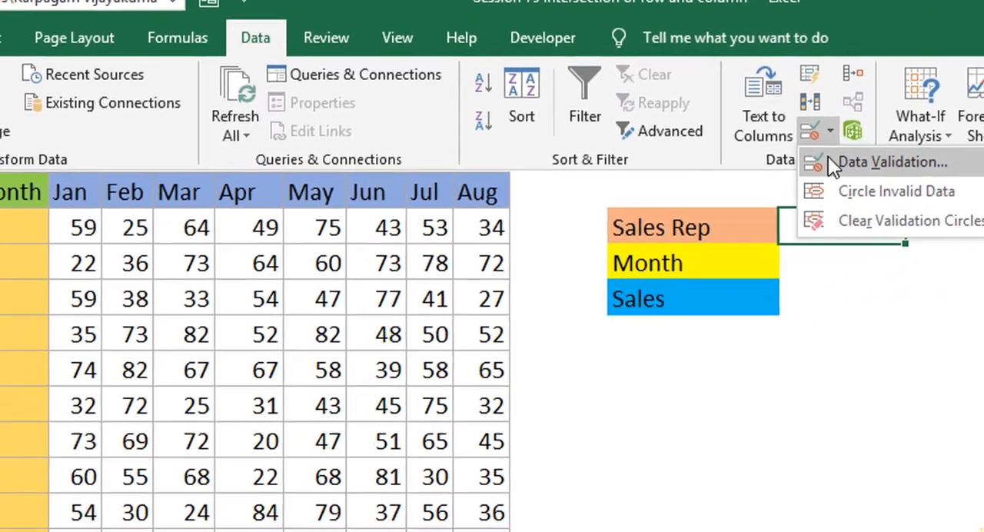
pyautogui.click(833, 161)
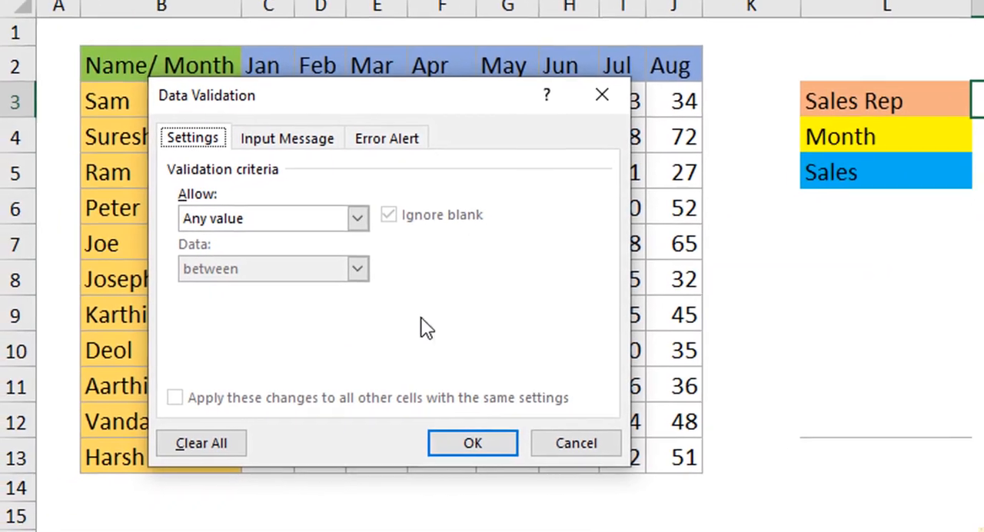
pyautogui.click(364, 216)
pyautogui.click(309, 282)
# Set the list source to the names in =$B$3:$B$13, apply the validation, and check the choices offered in M3
pyautogui.click(299, 314)
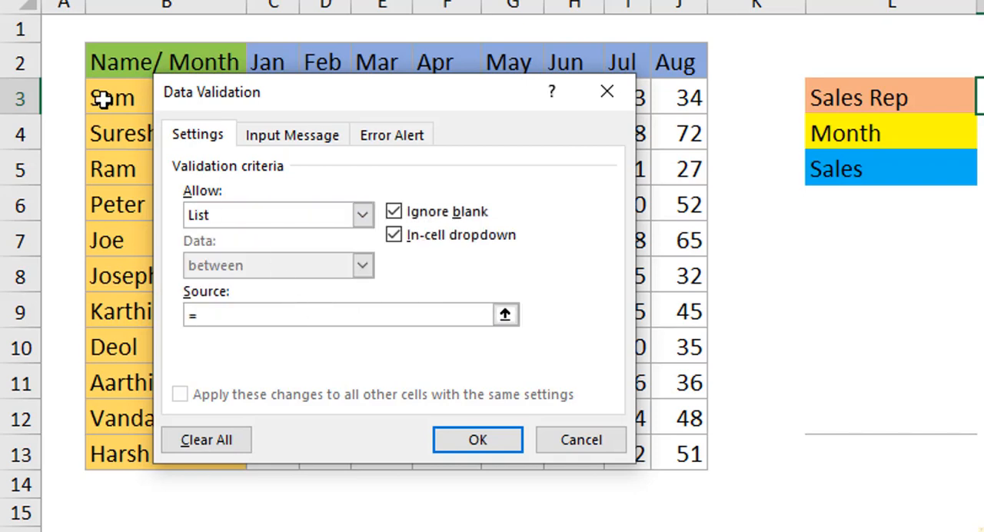
pyautogui.moveTo(267, 91); pyautogui.dragTo(388, 83)
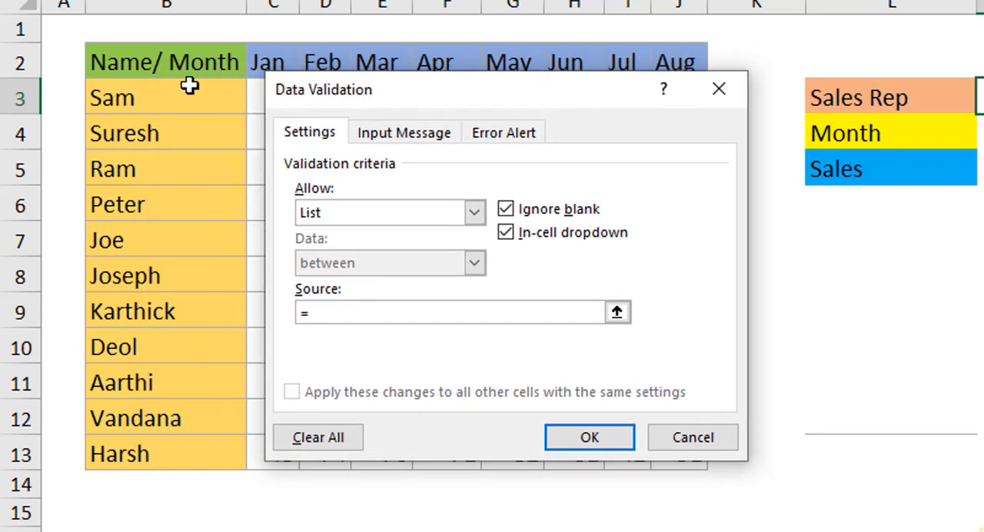
pyautogui.moveTo(167, 94); pyautogui.dragTo(146, 451)
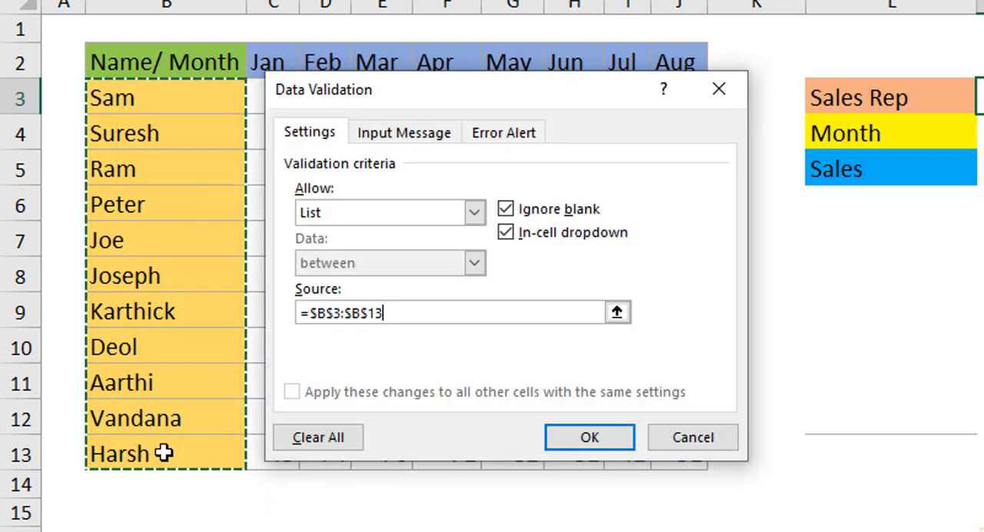
pyautogui.click(593, 437)
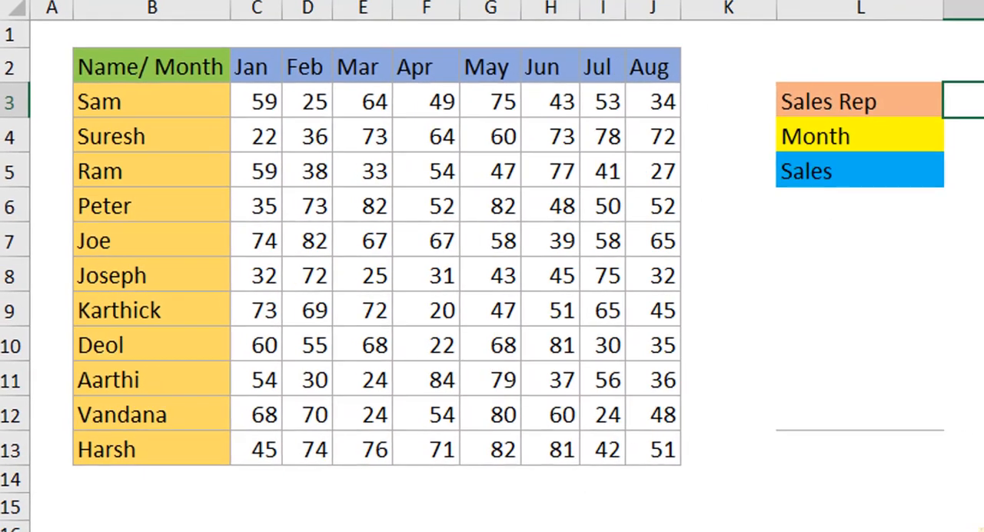
pyautogui.click(929, 122)
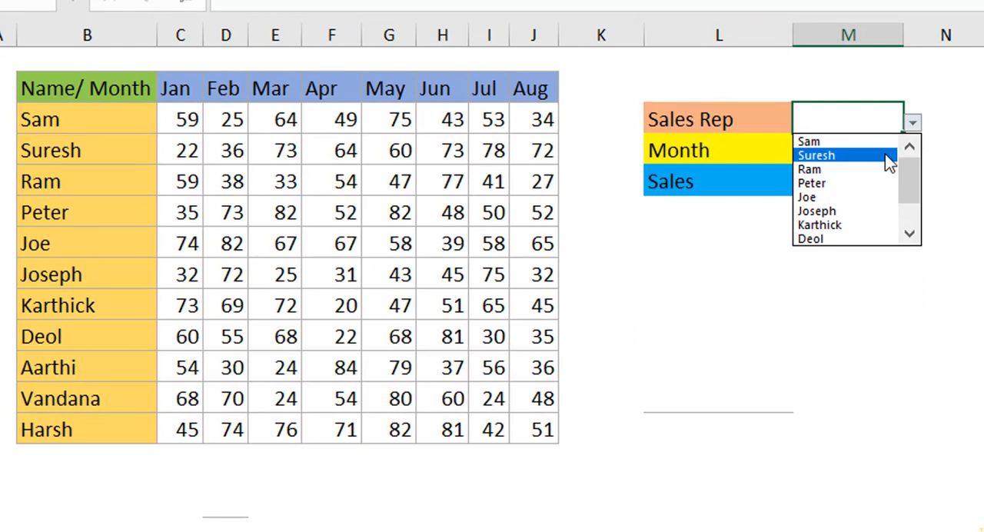
pyautogui.click(942, 162)
# Add a List data validation to the Month value cell M4 with the source =$C$2:$J$2
pyautogui.click(838, 154)
pyautogui.hotkey('alt', 'd')
pyautogui.press('l')
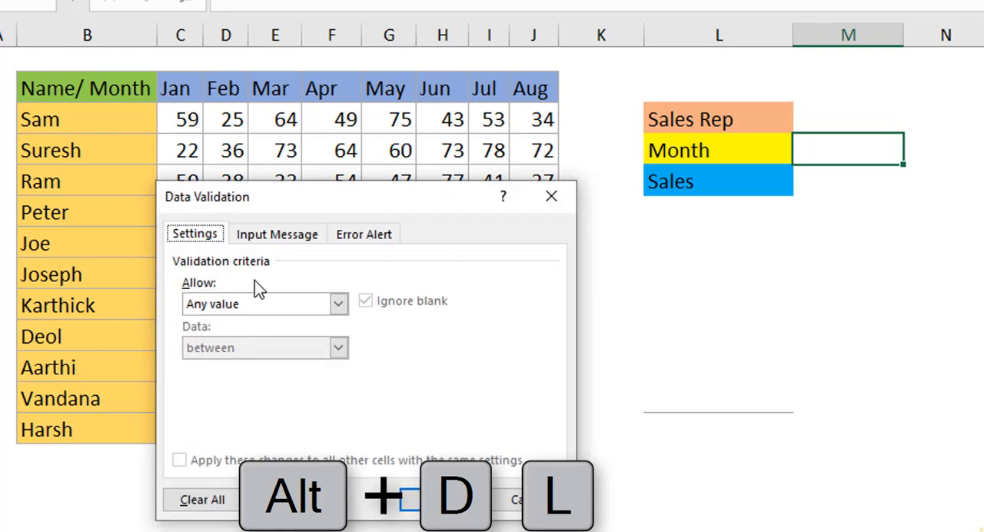
pyautogui.click(336, 306)
pyautogui.click(319, 366)
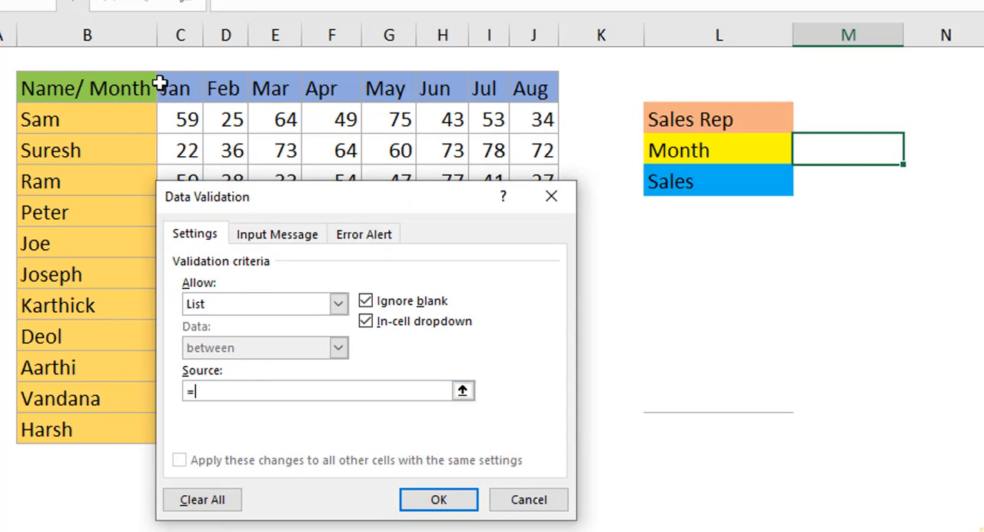
pyautogui.moveTo(161, 89); pyautogui.dragTo(529, 93)
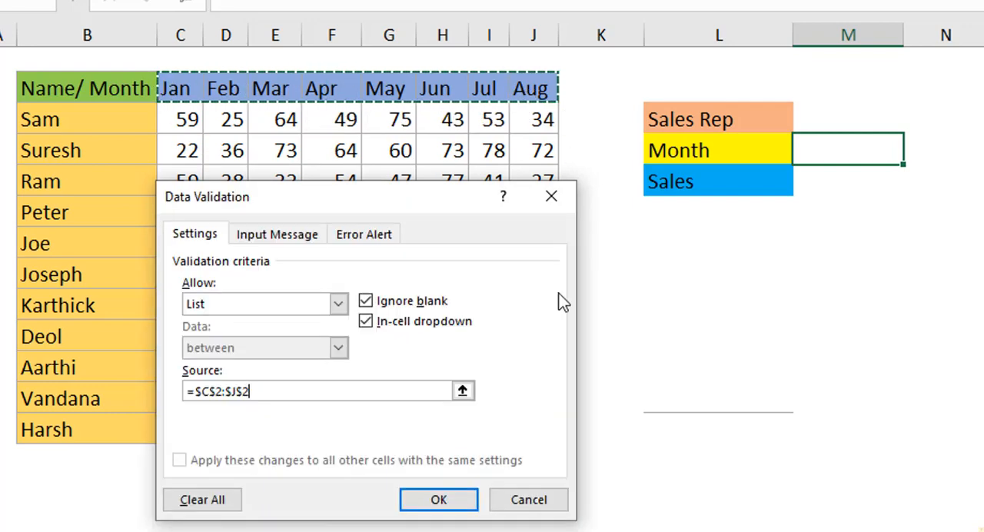
pyautogui.click(446, 503)
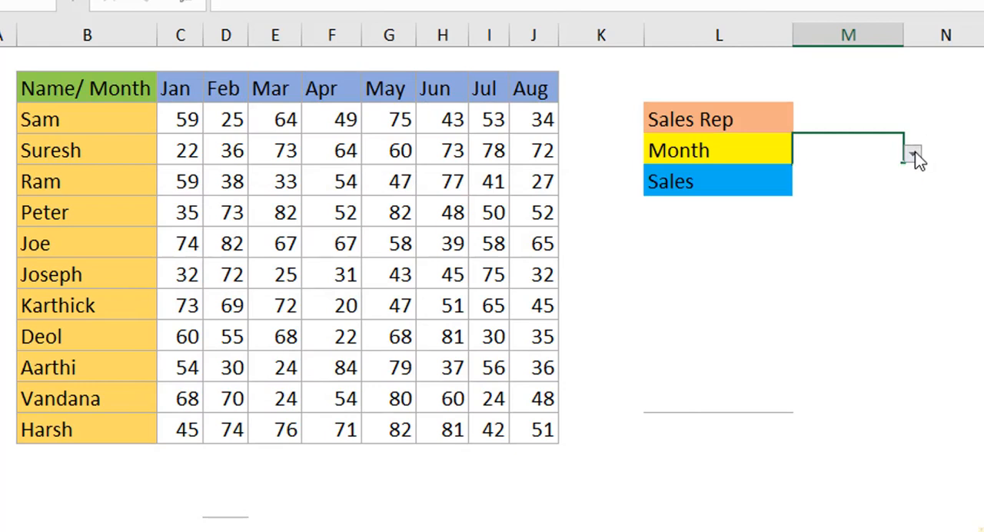
# Choose the fourth rep in the table as the Sales Rep and May as the Month from the new dropdowns
pyautogui.click(914, 154)
pyautogui.click(969, 171)
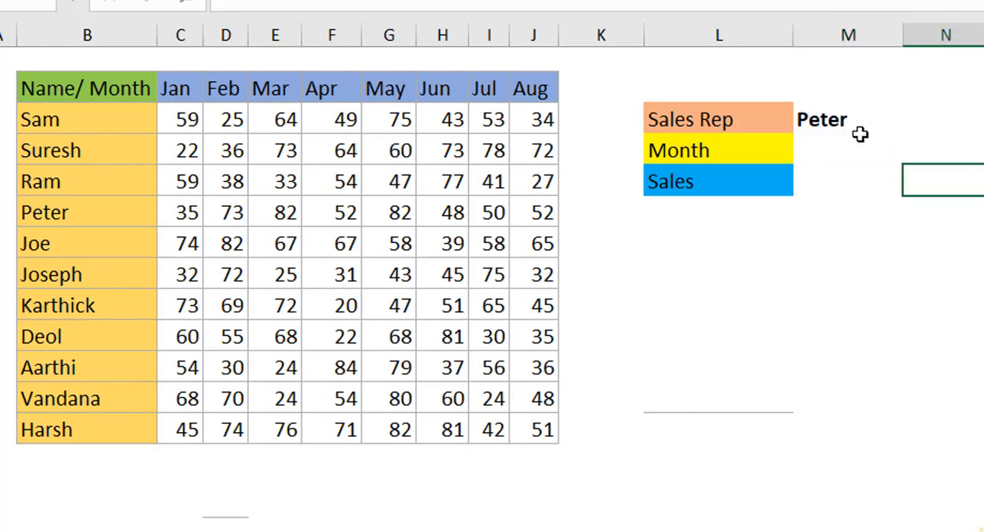
pyautogui.click(820, 157)
pyautogui.click(912, 154)
pyautogui.click(862, 229)
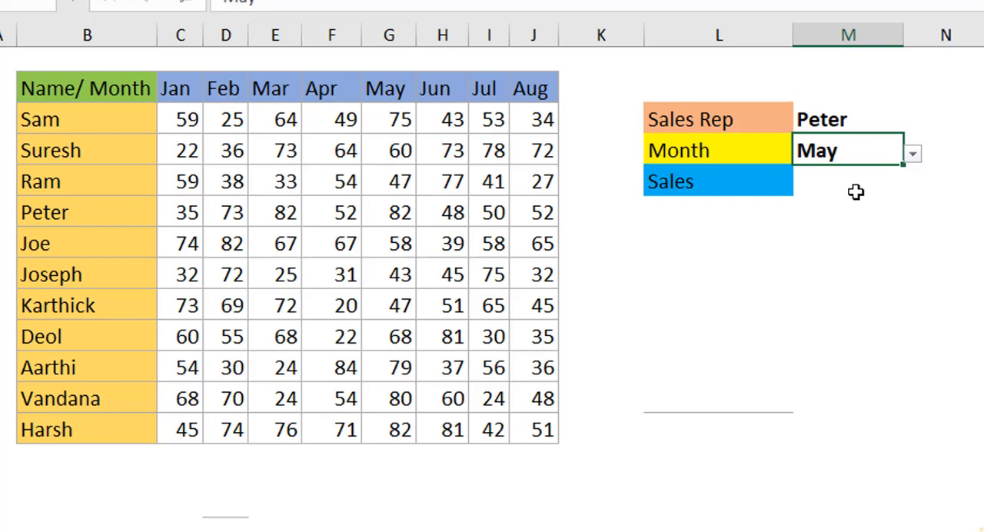
pyautogui.click(743, 302)
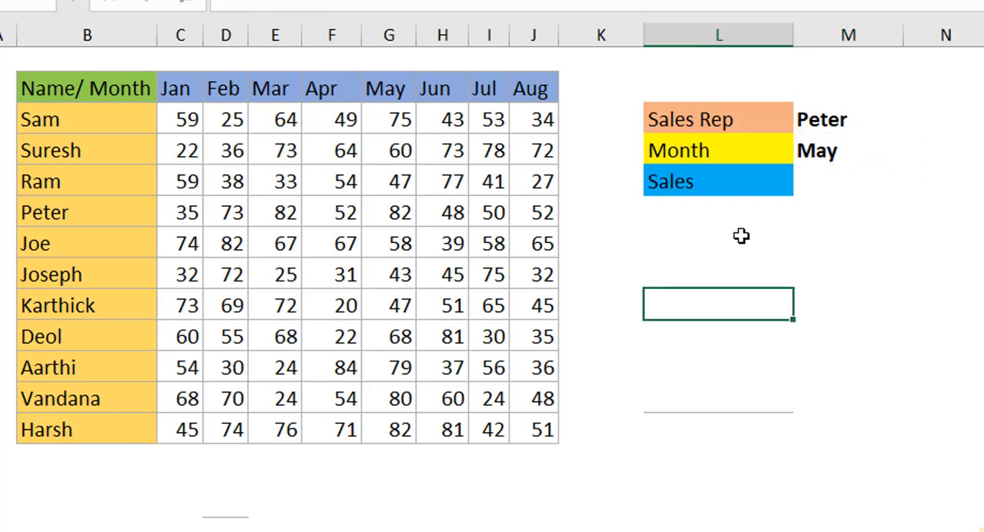
# Create a conditional formatting rule for the table B2:J13 that uses a formula to determine which cells to format
pyautogui.moveTo(44, 94); pyautogui.dragTo(566, 458)
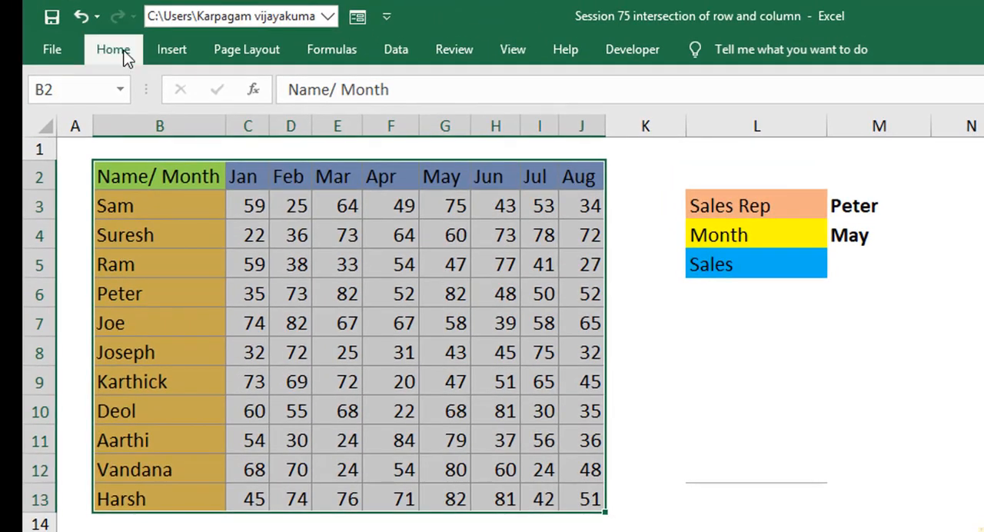
pyautogui.click(115, 50)
pyautogui.click(873, 132)
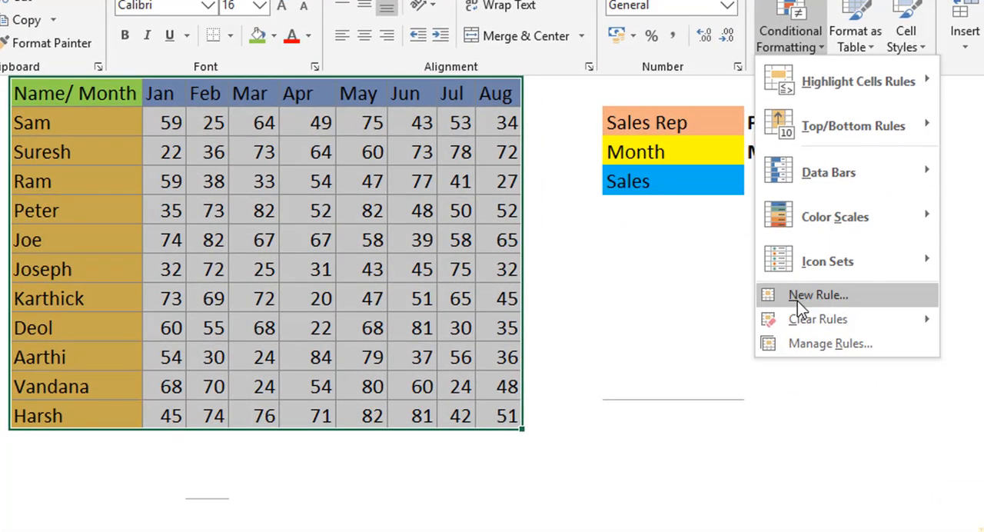
pyautogui.click(870, 370)
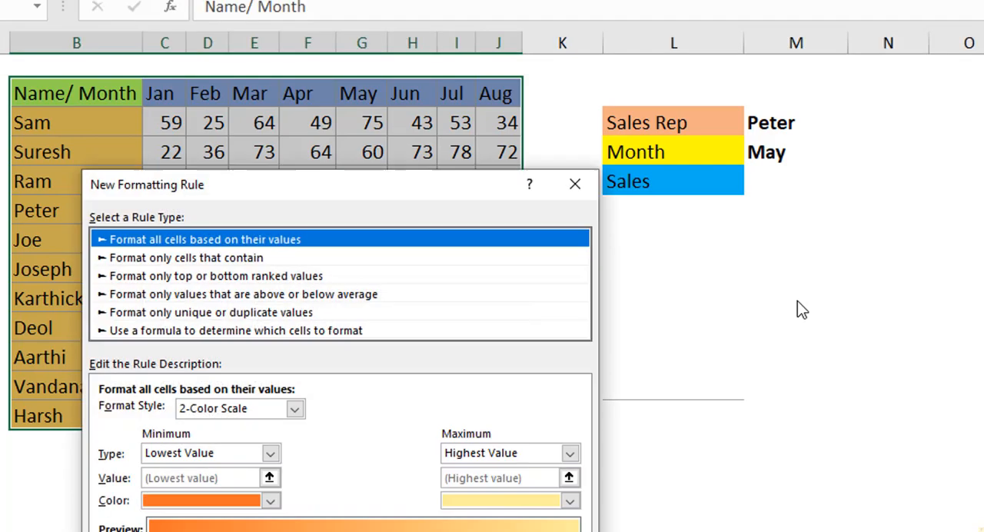
pyautogui.moveTo(278, 189); pyautogui.dragTo(271, 133)
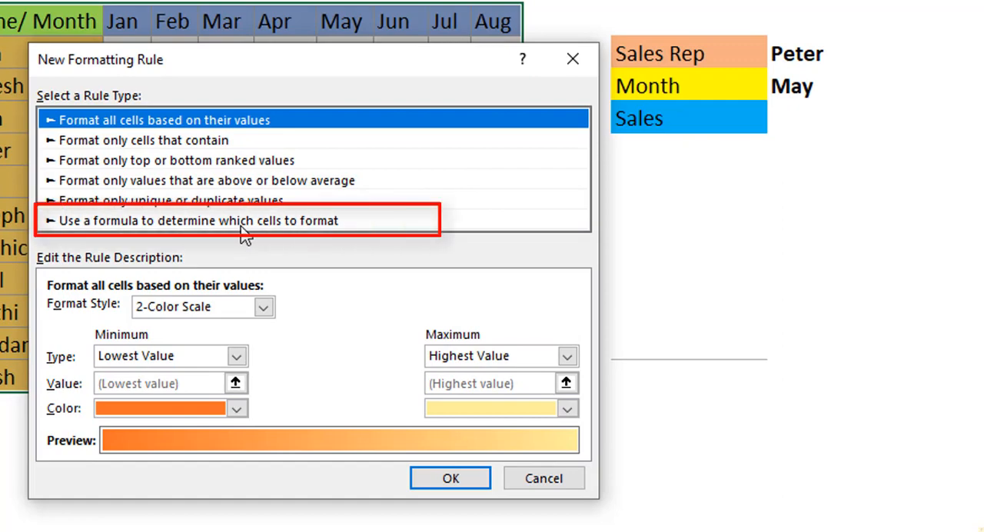
pyautogui.click(244, 222)
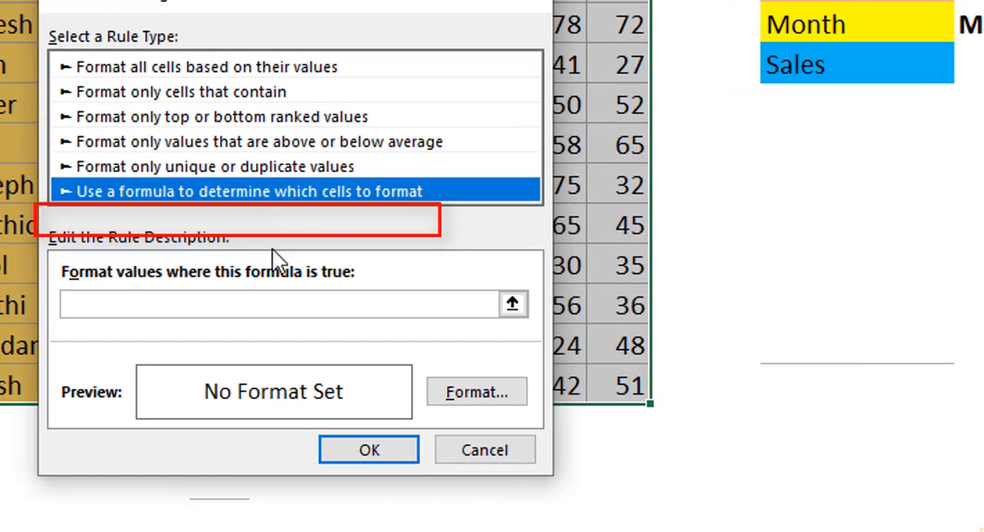
# Begin the rule's OR formula with the sales rep condition: =or($B2=$M$3,
pyautogui.write('=or')
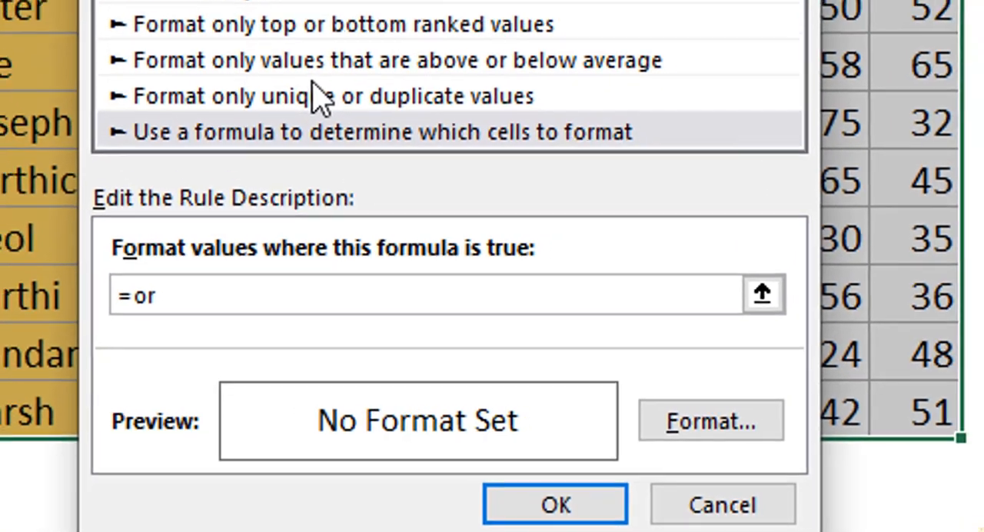
pyautogui.write('(')
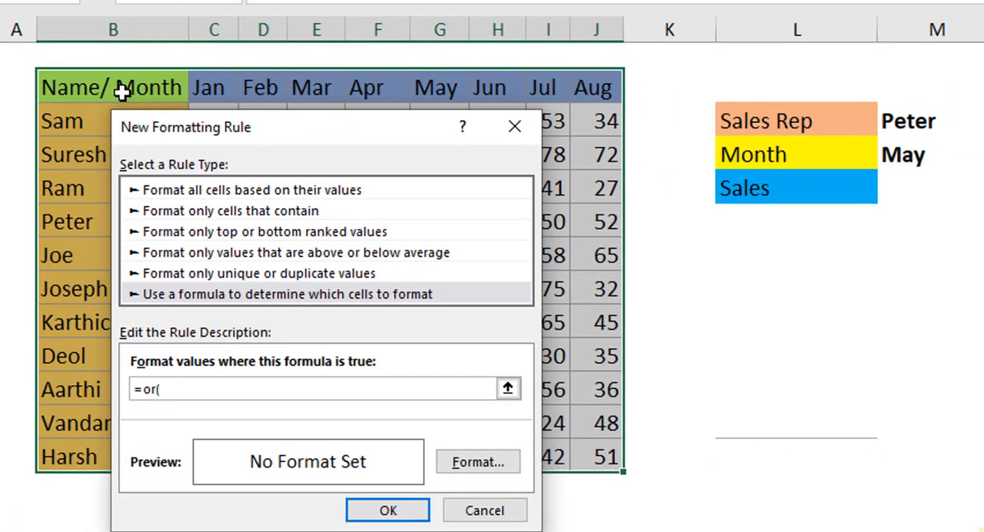
pyautogui.click(166, 26)
pyautogui.press('F4')
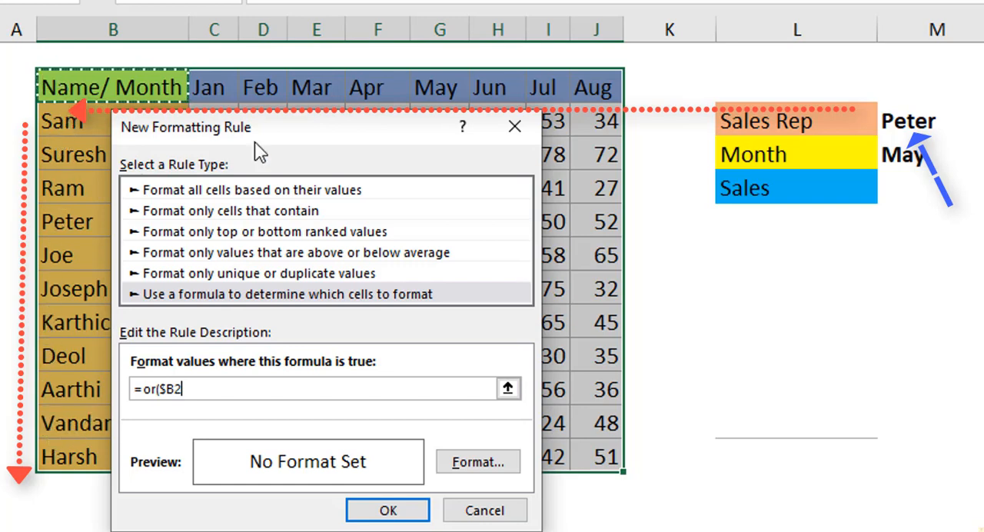
pyautogui.write('=')
pyautogui.click(894, 121)
pyautogui.write(',')
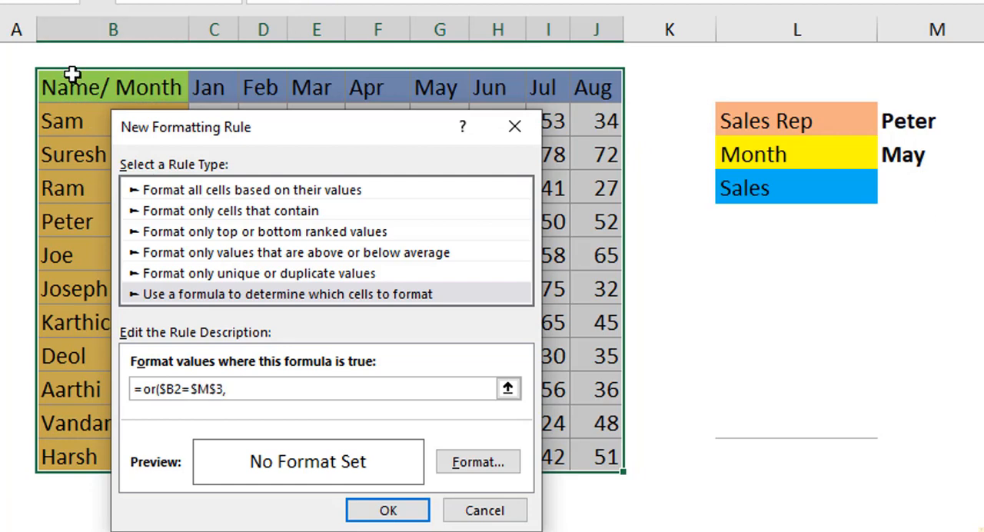
# Complete the OR formula with the month condition B$2=$M$4 and the closing parenthesis
pyautogui.click(73, 84)
pyautogui.press('F4')
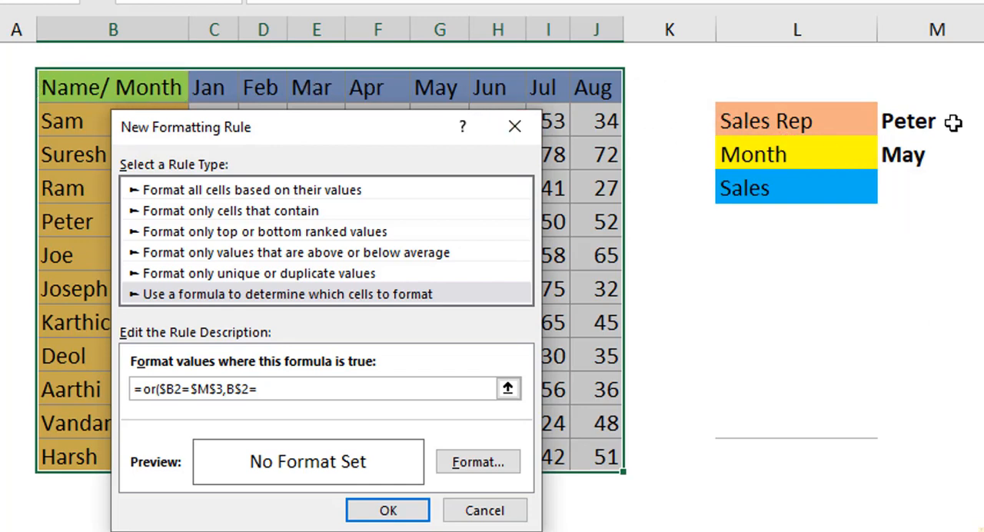
pyautogui.click(903, 153)
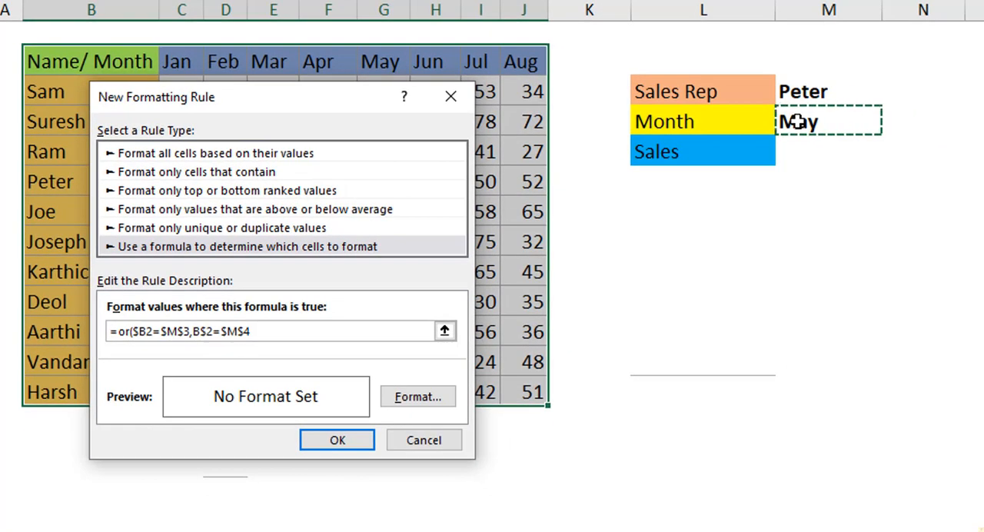
pyautogui.write(')')
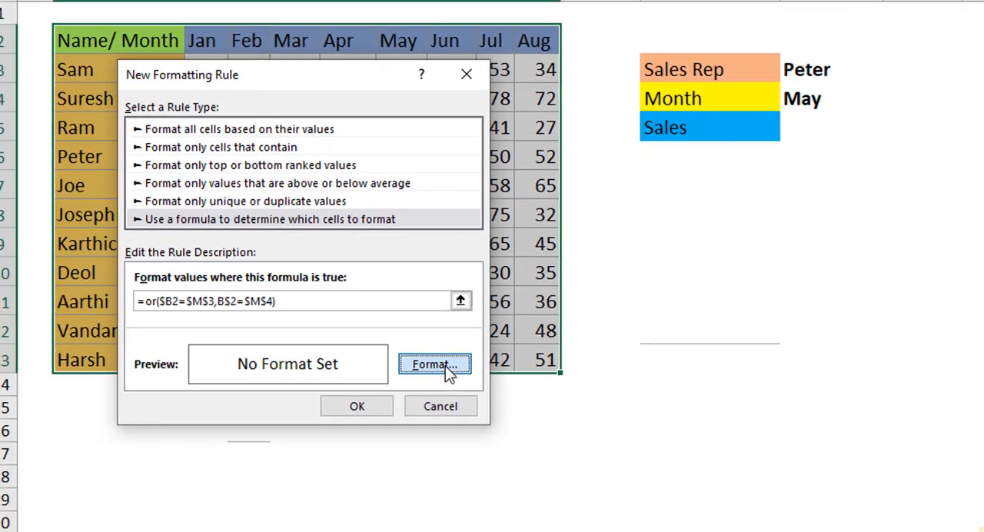
# Give the OR rule's matching cells a yellow fill and apply the rule to the table
pyautogui.click(418, 397)
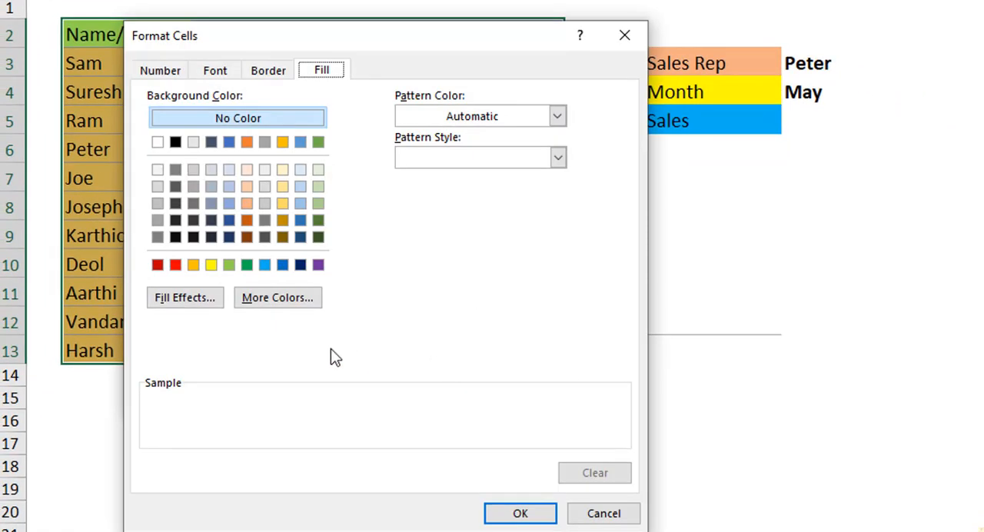
pyautogui.click(211, 265)
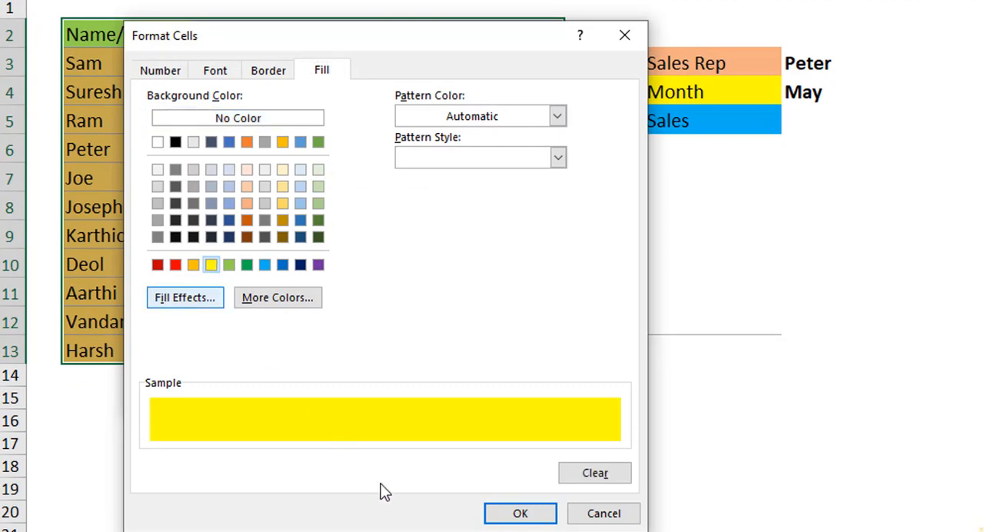
pyautogui.click(520, 515)
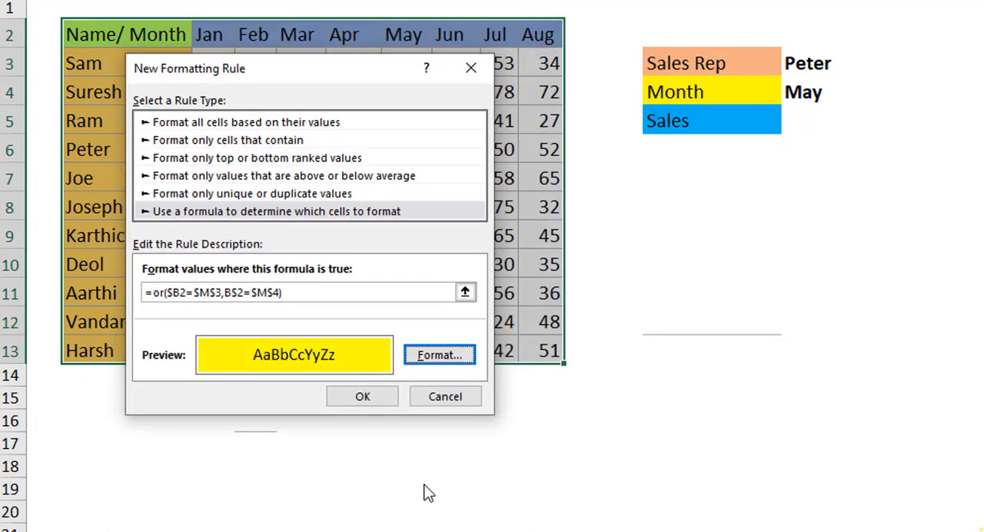
pyautogui.click(363, 398)
pyautogui.click(651, 369)
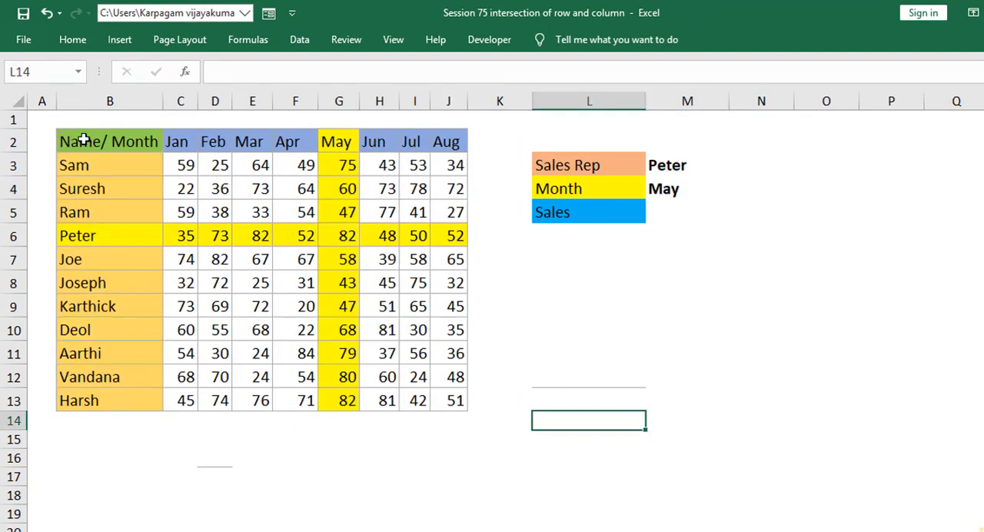
# Create another conditional formatting rule for the table B2:J13 that uses a formula to determine which cells to format
pyautogui.moveTo(83, 141); pyautogui.dragTo(452, 400)
pyautogui.click(72, 39)
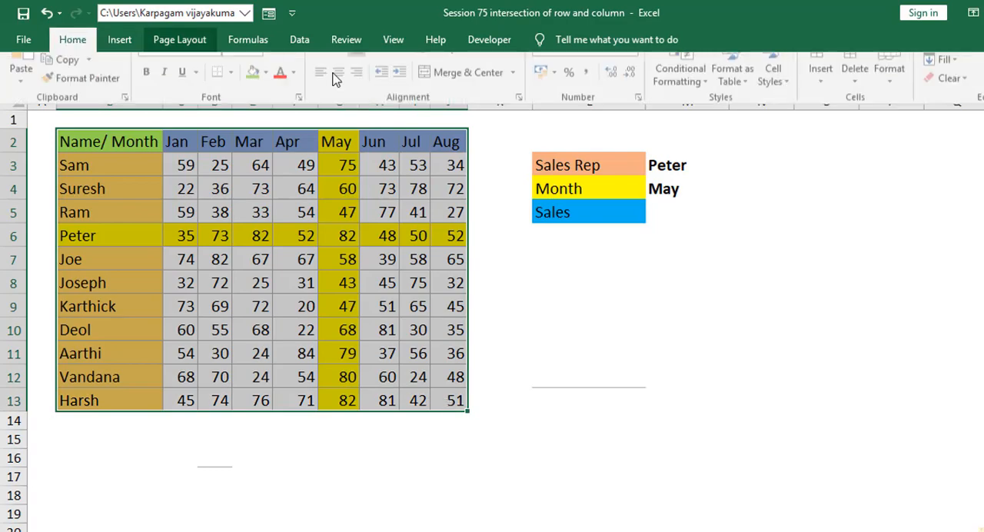
pyautogui.click(682, 90)
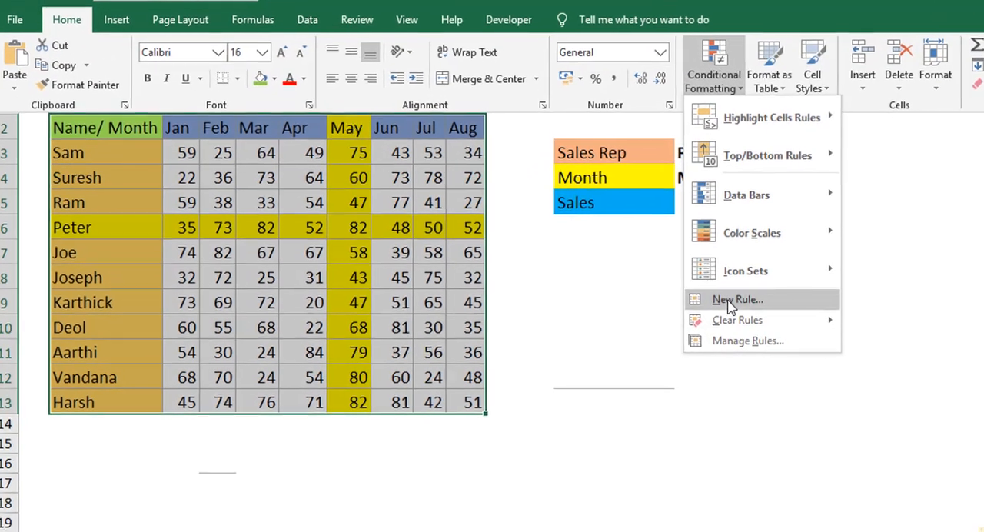
pyautogui.click(696, 302)
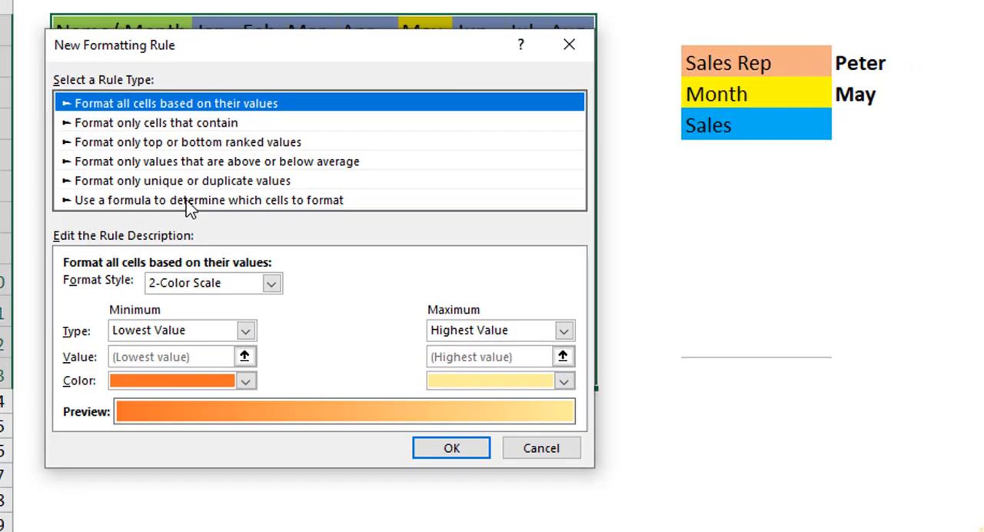
pyautogui.click(188, 204)
# Begin the rule's AND formula with the sales rep condition: =and($B2=$M$3,
pyautogui.click(178, 290)
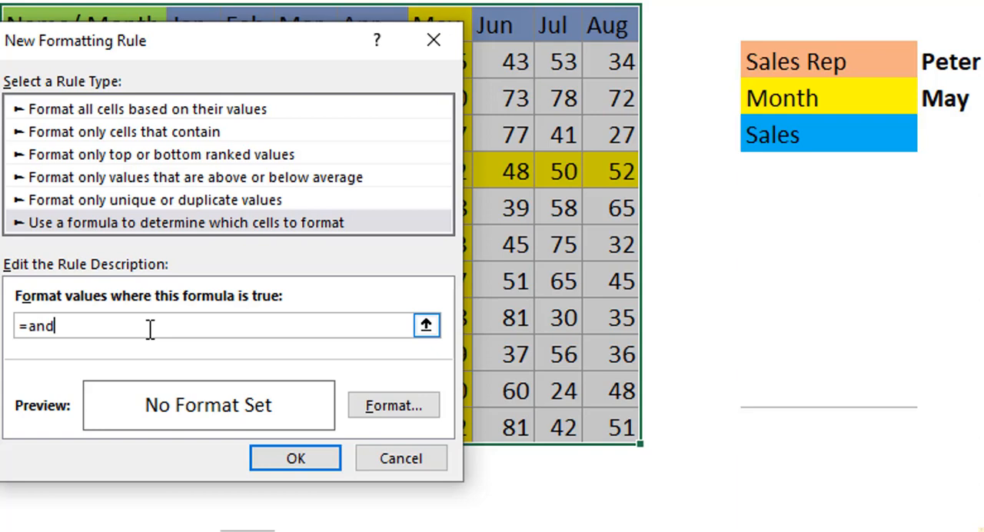
pyautogui.write('(')
pyautogui.click(114, 37)
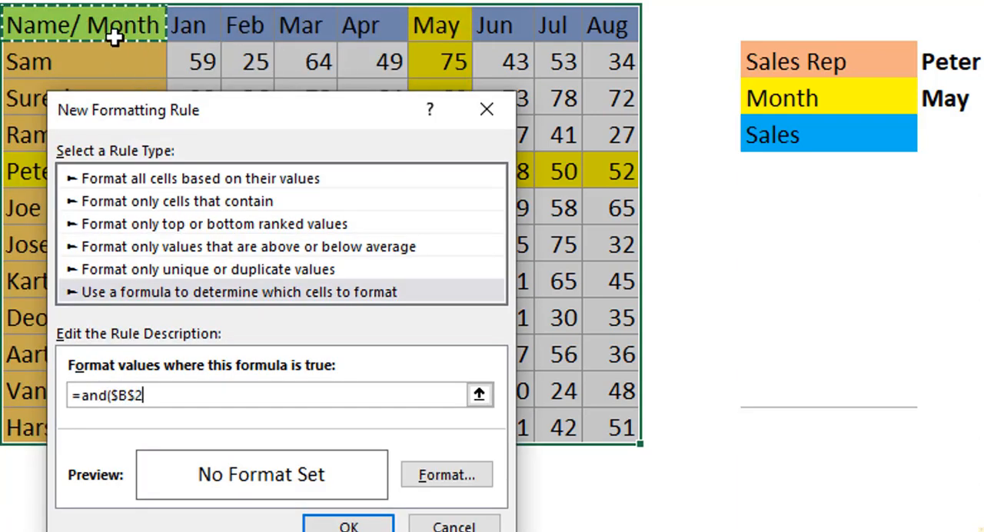
pyautogui.press('F4')
pyautogui.press('F4')
pyautogui.press('F4')
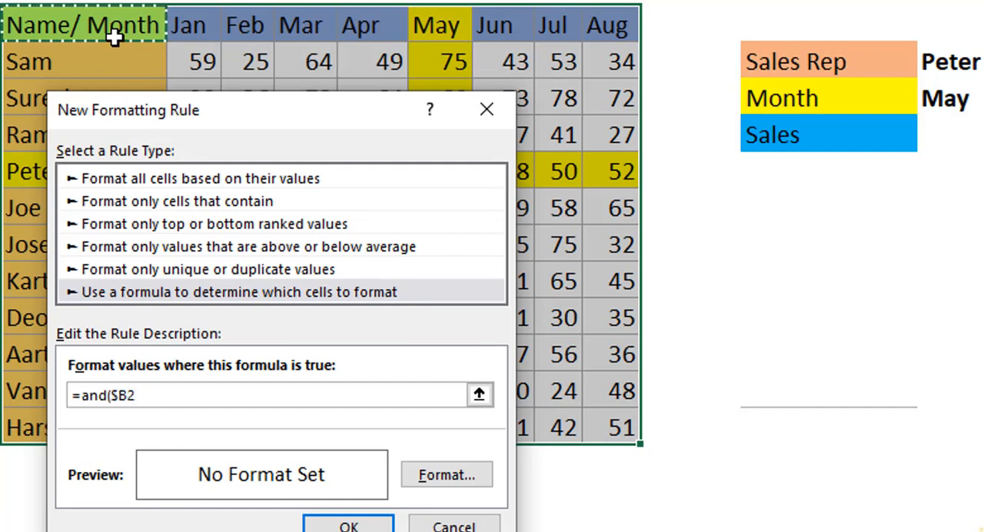
pyautogui.write('=')
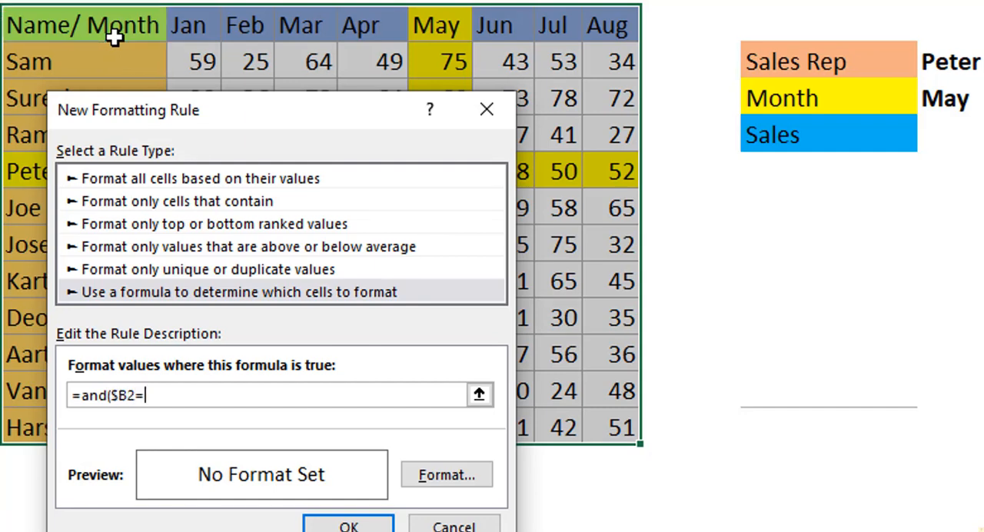
pyautogui.click(954, 58)
pyautogui.write(',')
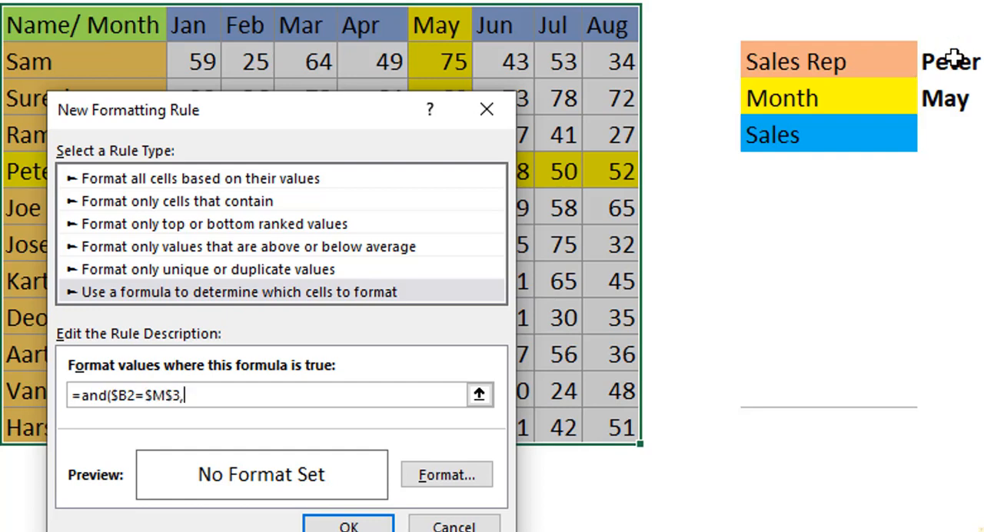
# Complete the AND formula with the month condition B$2=$M$4 and the closing parenthesis
pyautogui.click(127, 25)
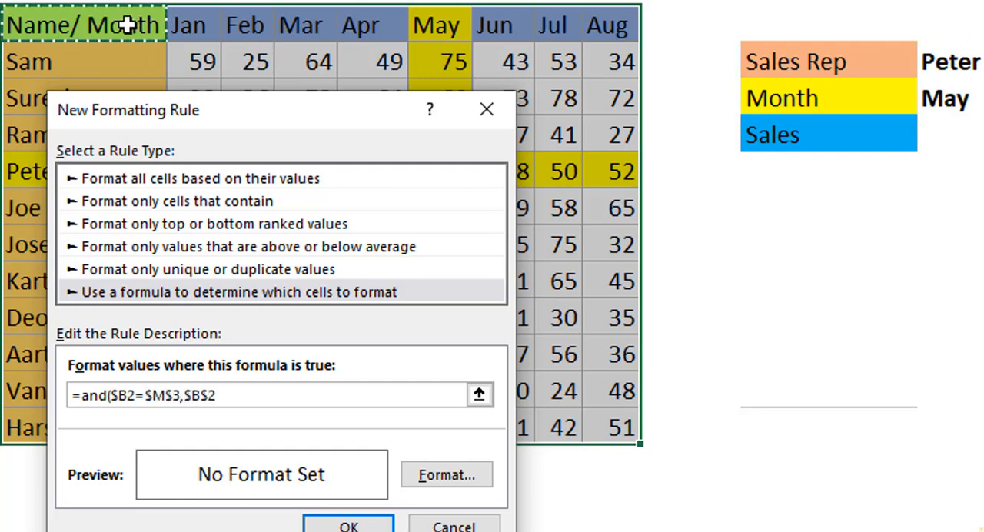
pyautogui.press('F4')
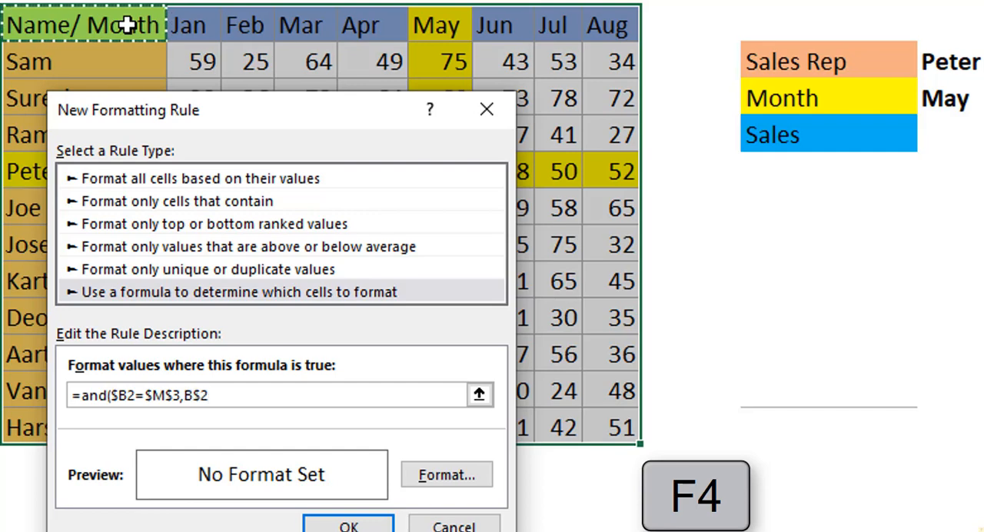
pyautogui.write('=')
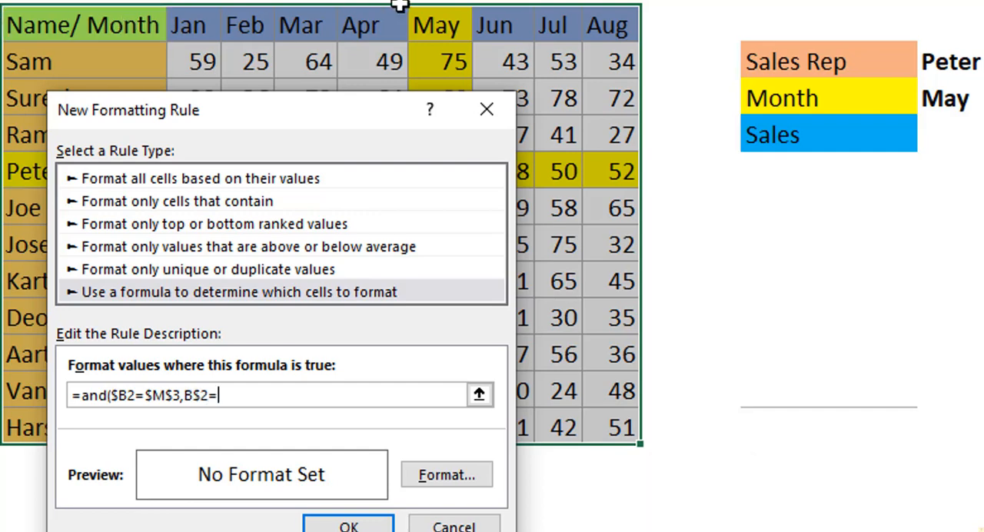
pyautogui.click(948, 100)
pyautogui.write(')')
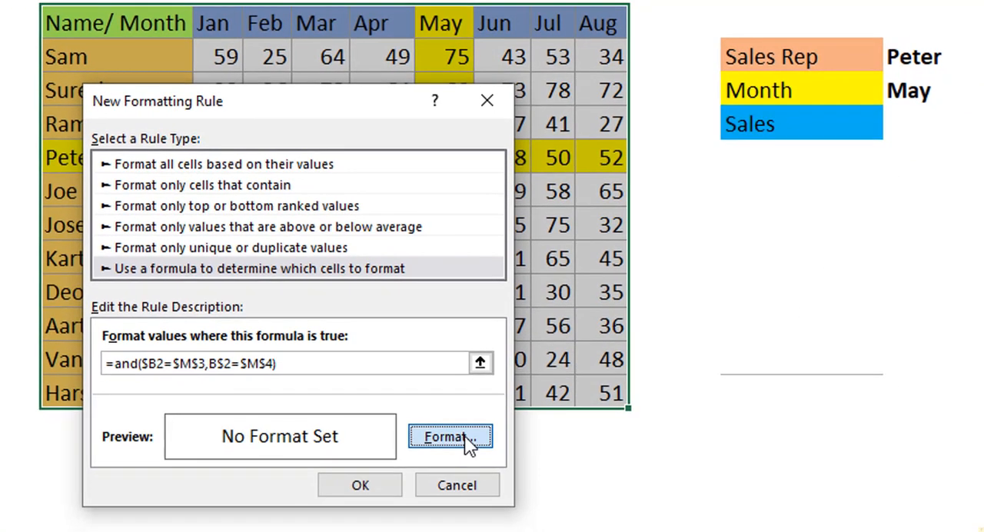
# Give the AND rule's intersection cell a light blue fill, apply the rule and deselect the table
pyautogui.click(465, 475)
pyautogui.click(190, 201)
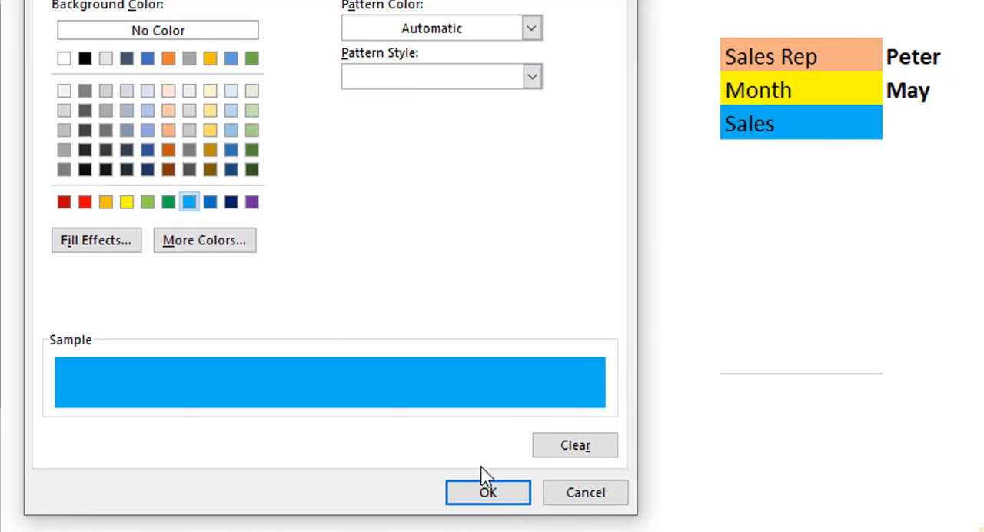
pyautogui.click(489, 496)
pyautogui.click(386, 490)
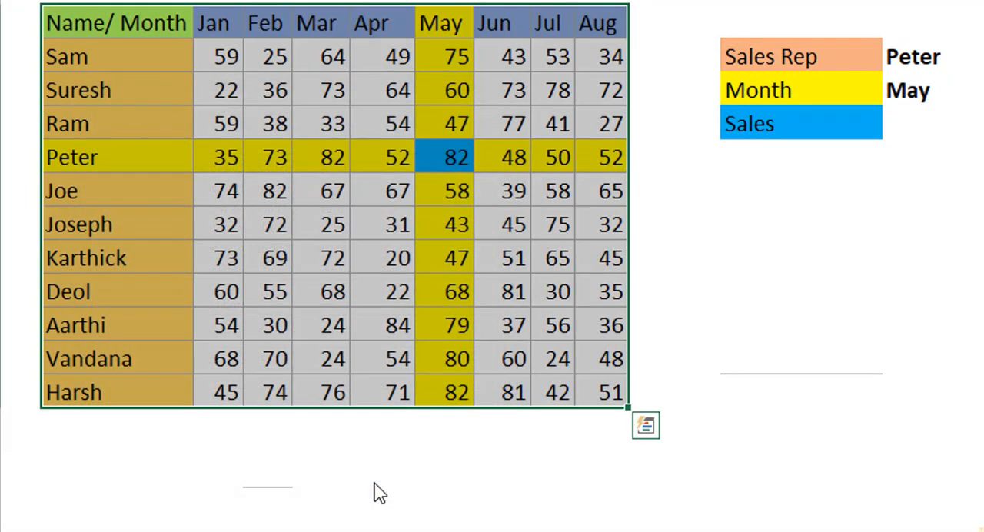
pyautogui.click(789, 255)
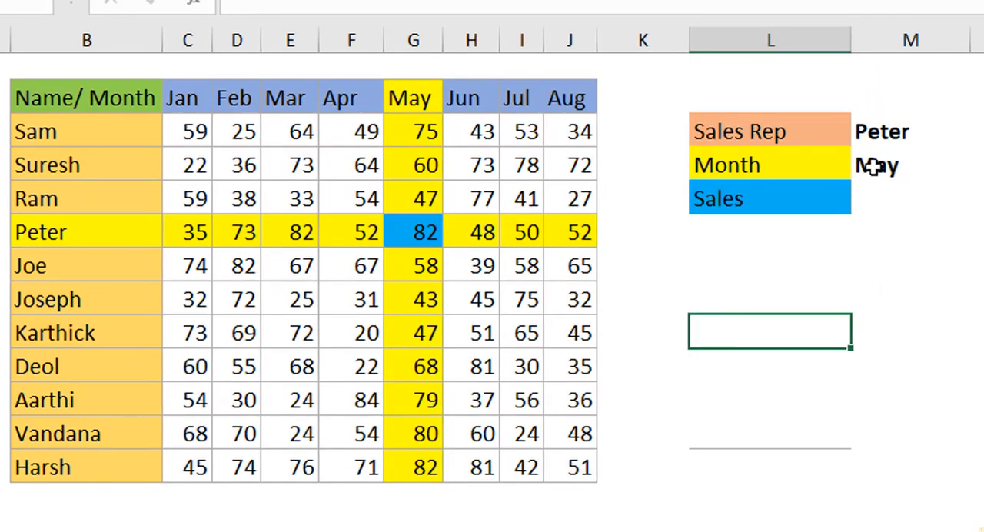
# Test the highlighting by choosing Jan as the Month and the tenth rep in the table as the Sales Rep
pyautogui.click(888, 134)
pyautogui.click(979, 167)
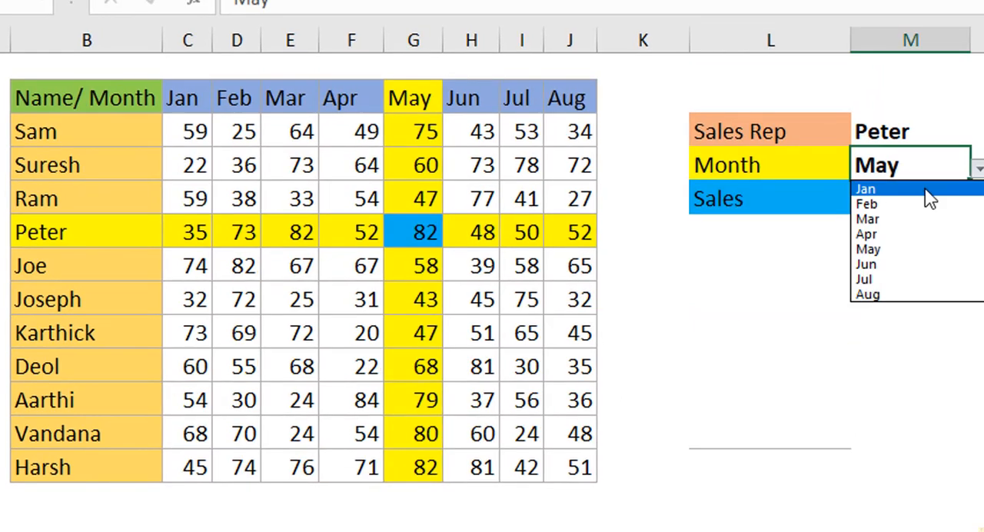
pyautogui.click(939, 157)
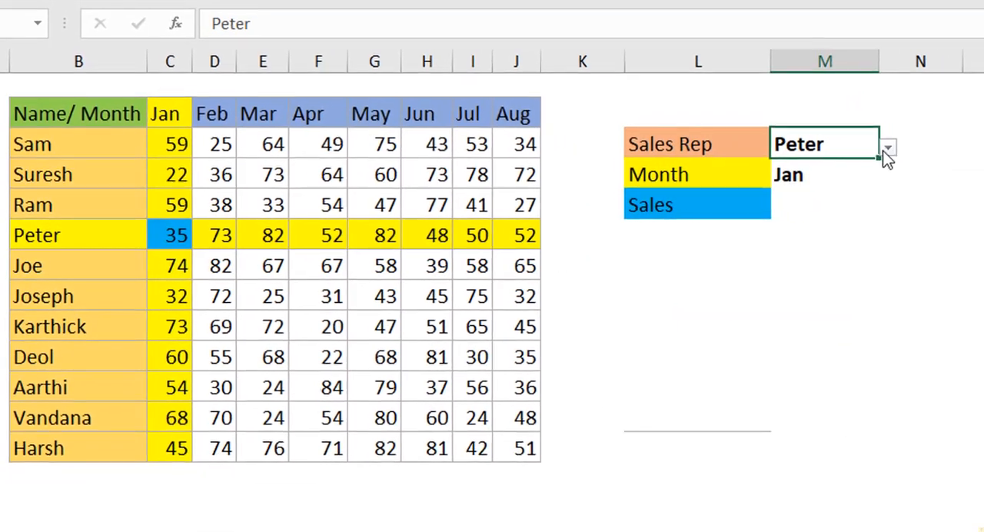
pyautogui.click(924, 175)
pyautogui.click(821, 247)
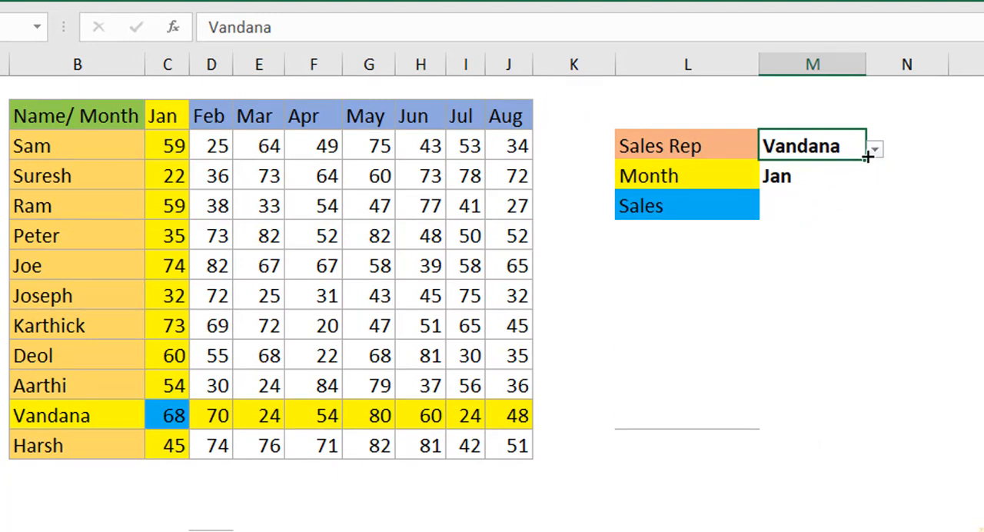
# Choose the seventh rep in the table as the Sales Rep and May as the Month
pyautogui.click(874, 150)
pyautogui.click(820, 213)
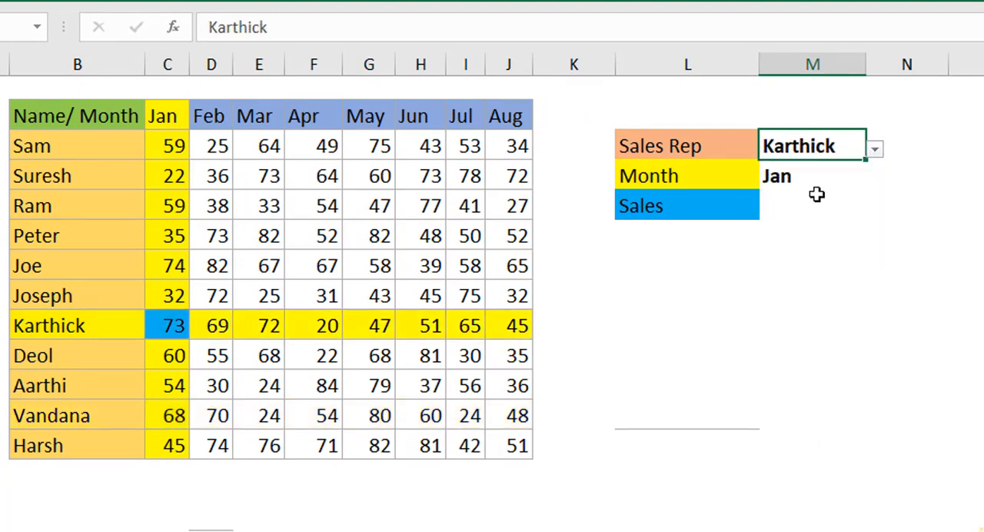
pyautogui.click(775, 178)
pyautogui.click(876, 179)
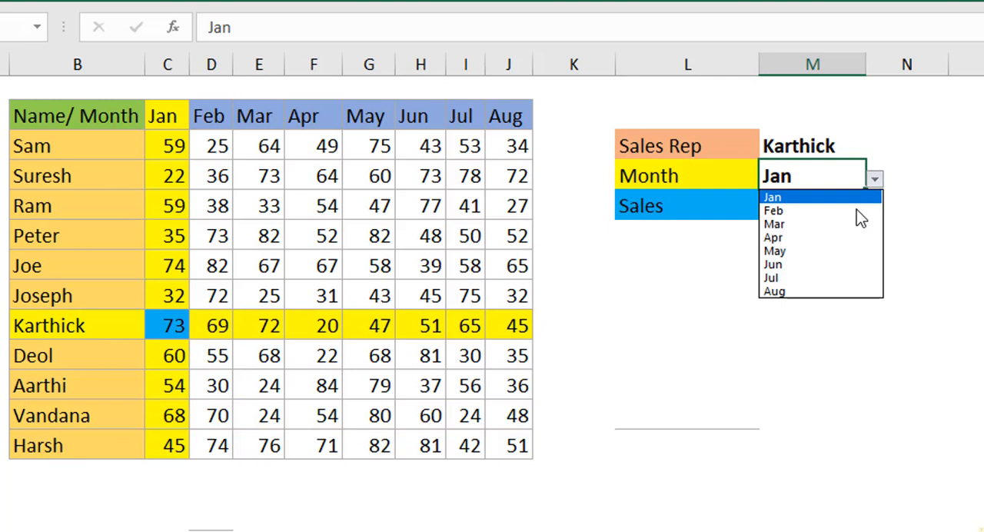
pyautogui.click(839, 252)
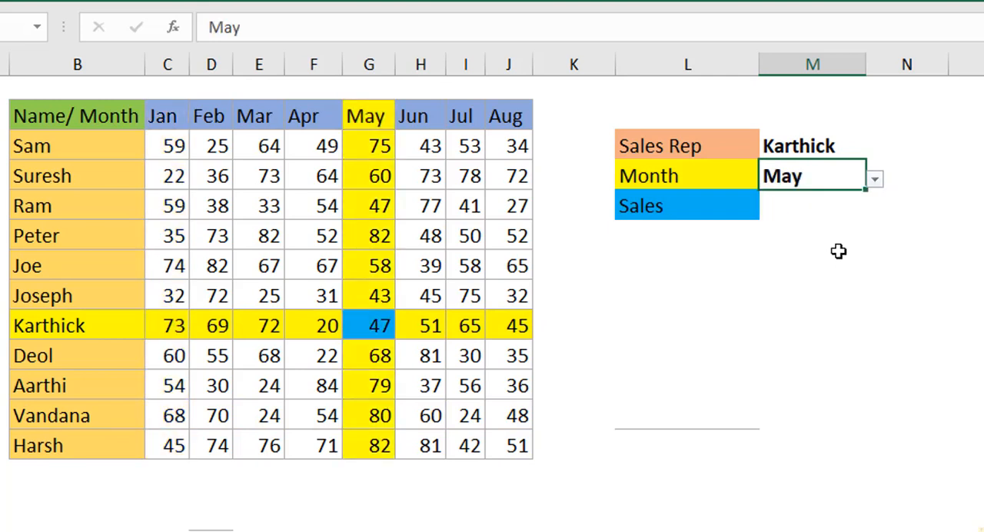